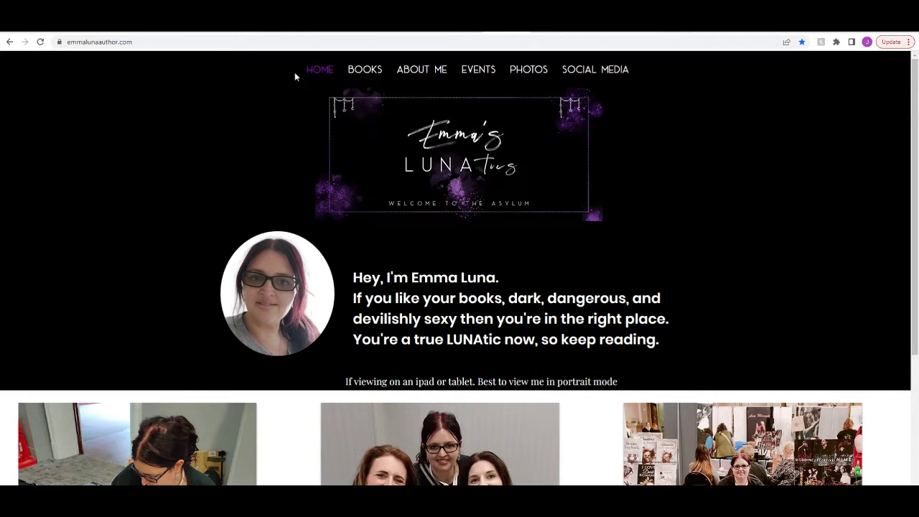
- Reload the Emma Luna home page, close the newsletter pop-up, and go to the Social Media page
click(39, 43)
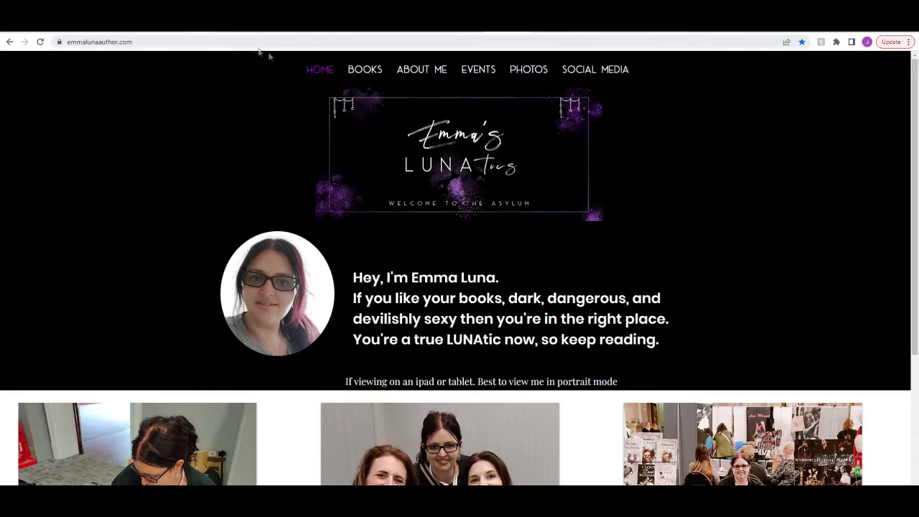
scroll(313, 80, down, 3)
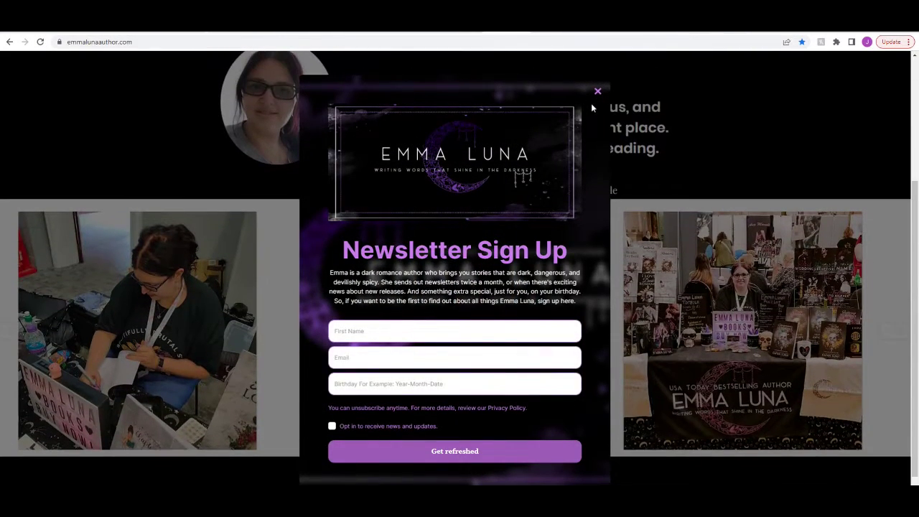
click(596, 90)
scroll(531, 87, up, 3)
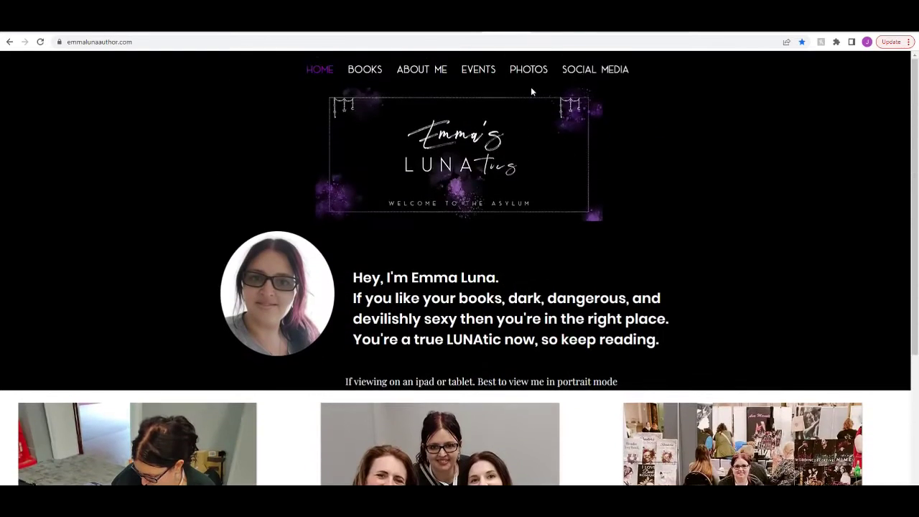
click(577, 73)
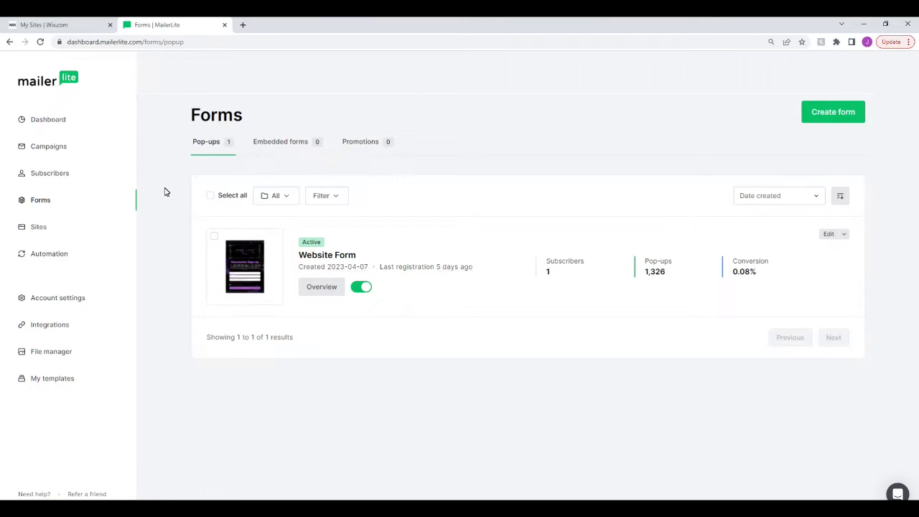
- Create a new MailerLite pop-up form named 'Test'
click(72, 206)
mouse_move(270, 271)
click(822, 112)
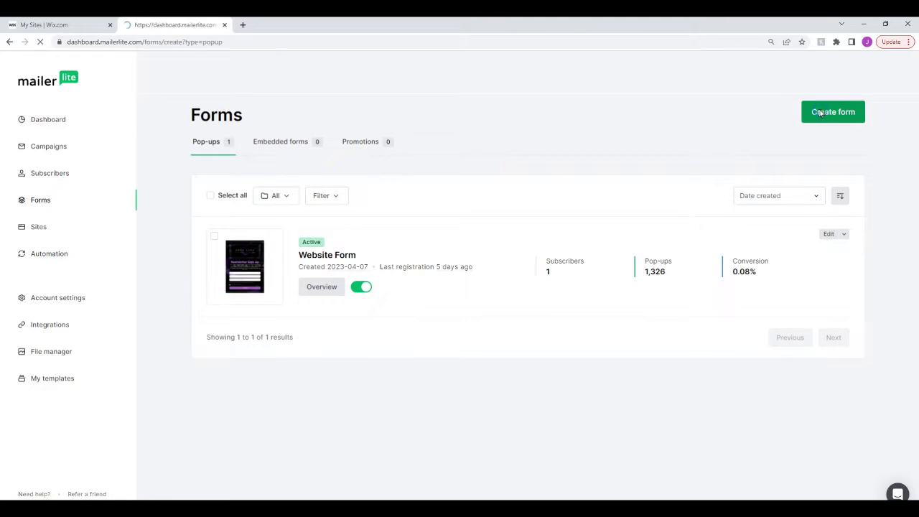
text(Test)
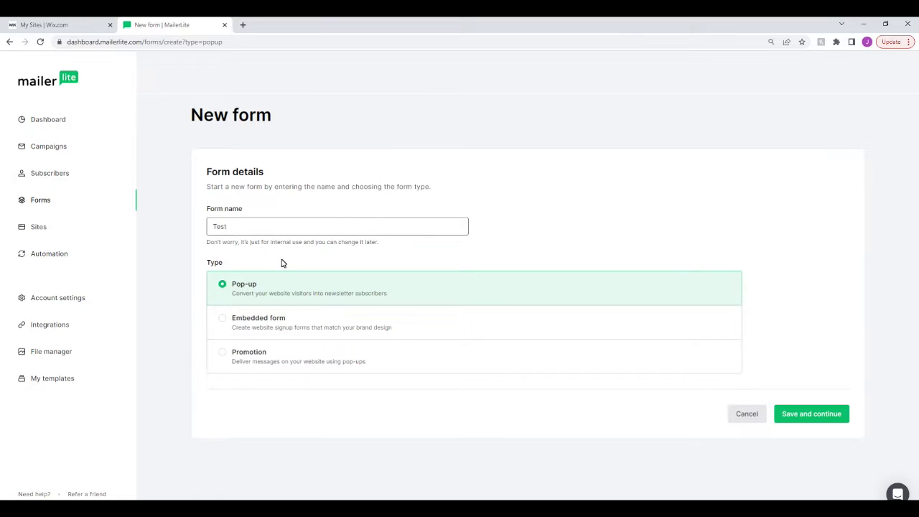
click(784, 417)
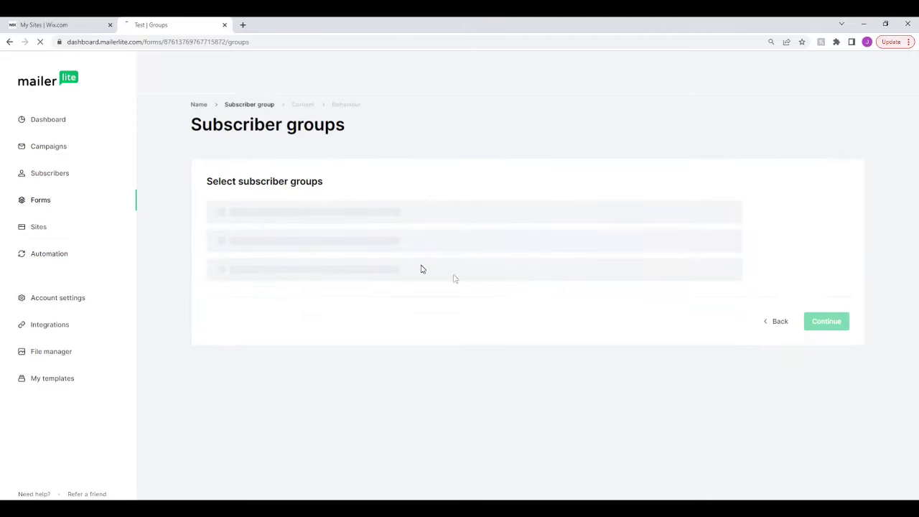
- Assign the Test form to all subscriber groups and browse the template gallery
click(208, 210)
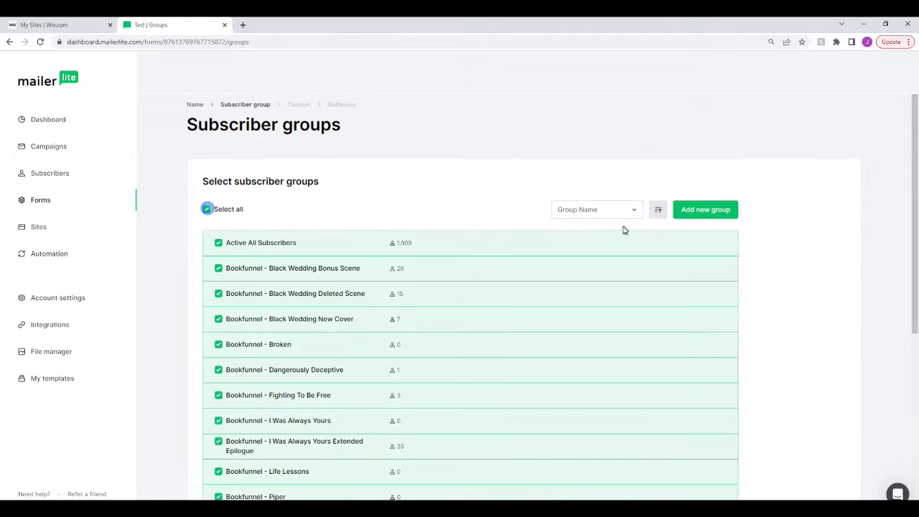
scroll(624, 228, down, 4)
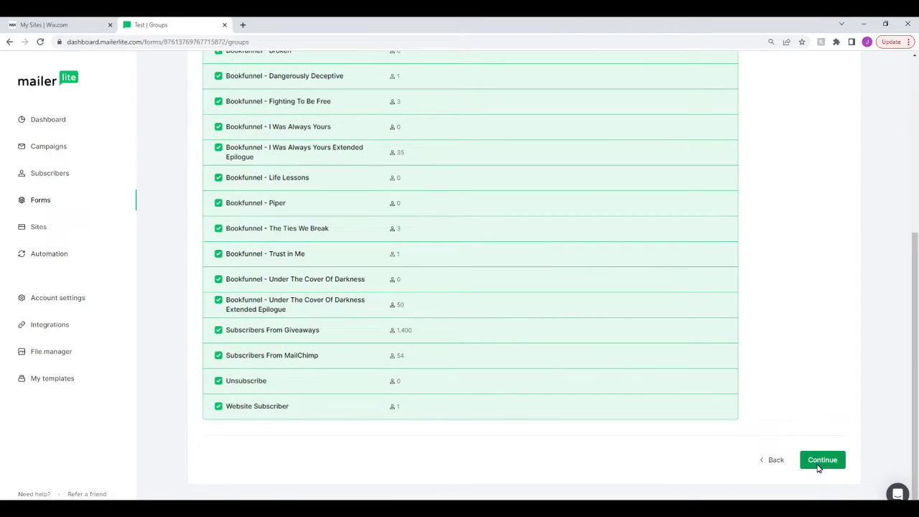
click(818, 463)
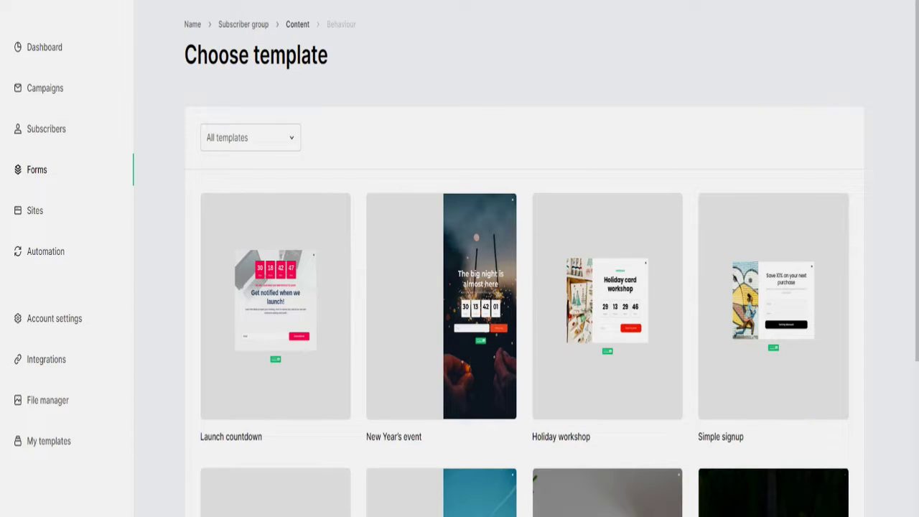
scroll(773, 431, down, 2)
scroll(774, 374, down, 5)
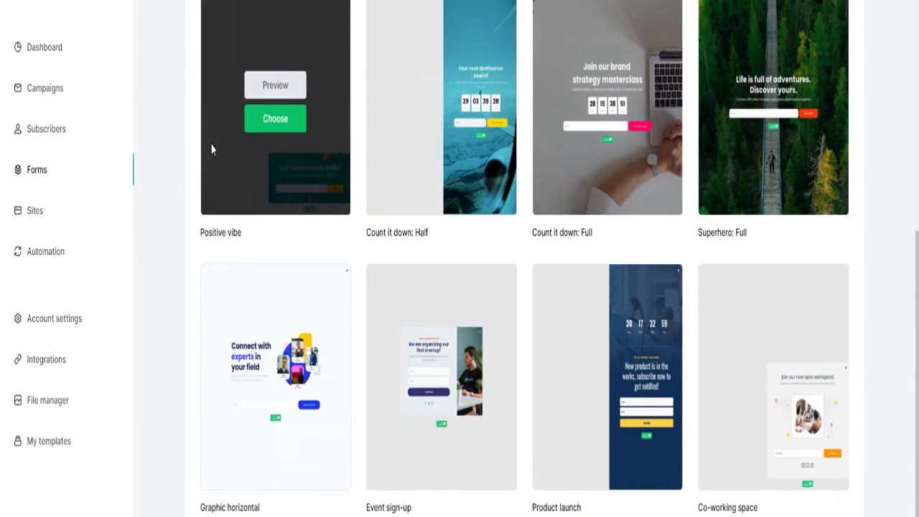
- Copy the JavaScript tracking snippet from the Website Form overview
click(47, 171)
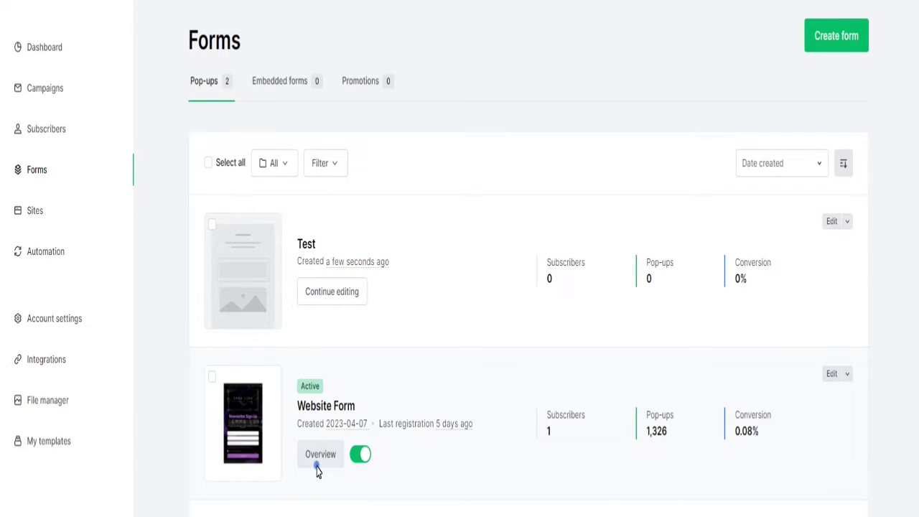
click(317, 465)
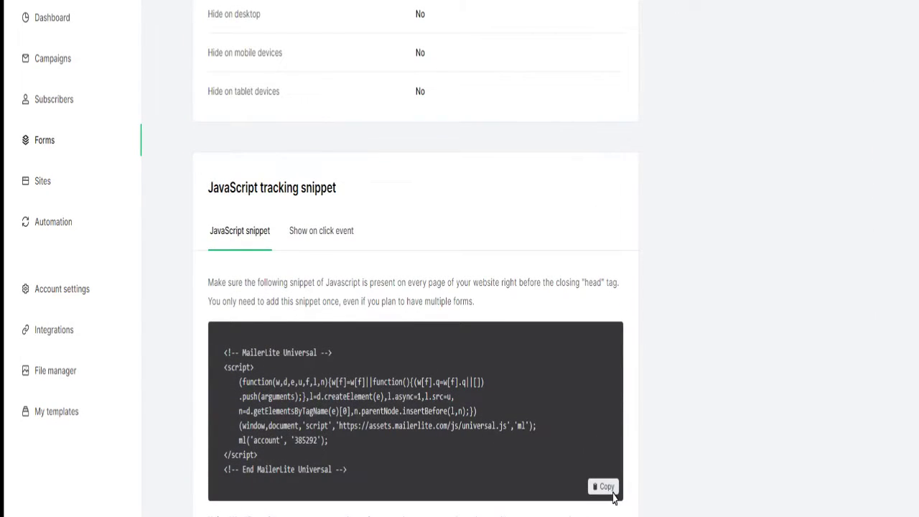
click(612, 491)
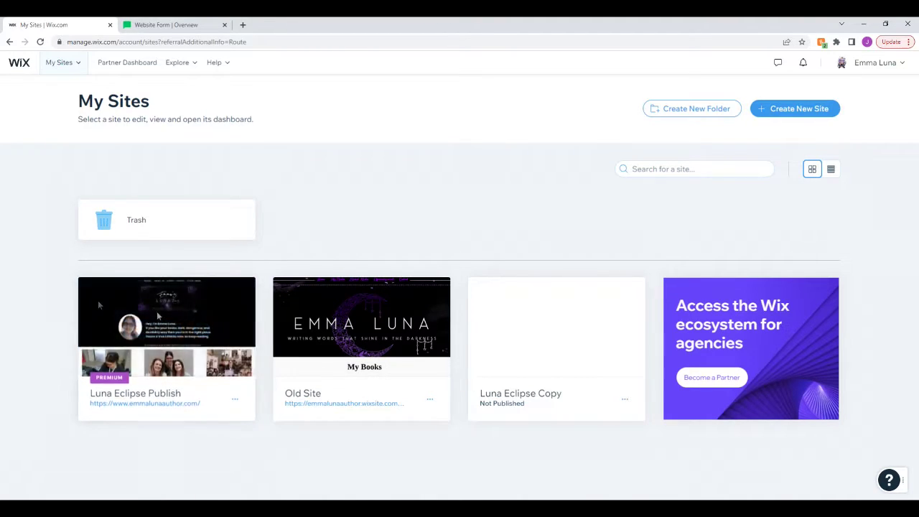
- Go to the Custom code settings of the Luna Eclipse Publish site
mouse_move(304, 329)
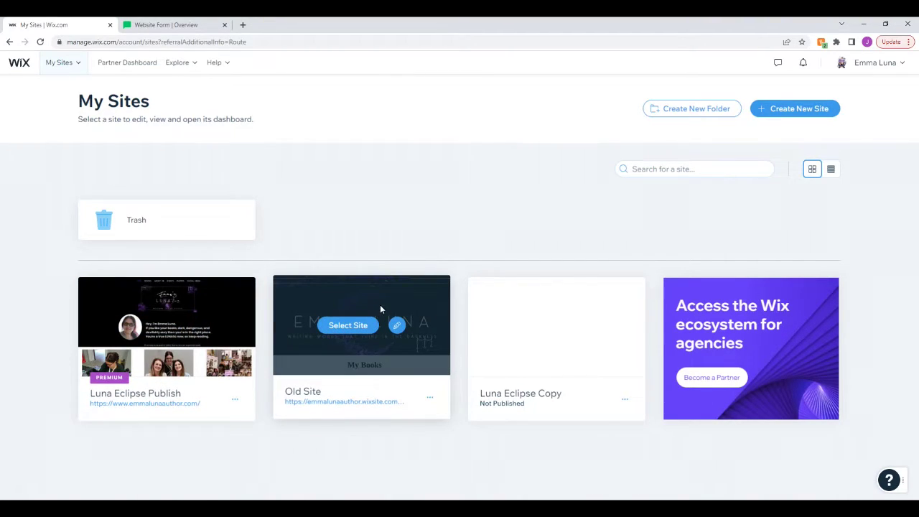
mouse_move(207, 368)
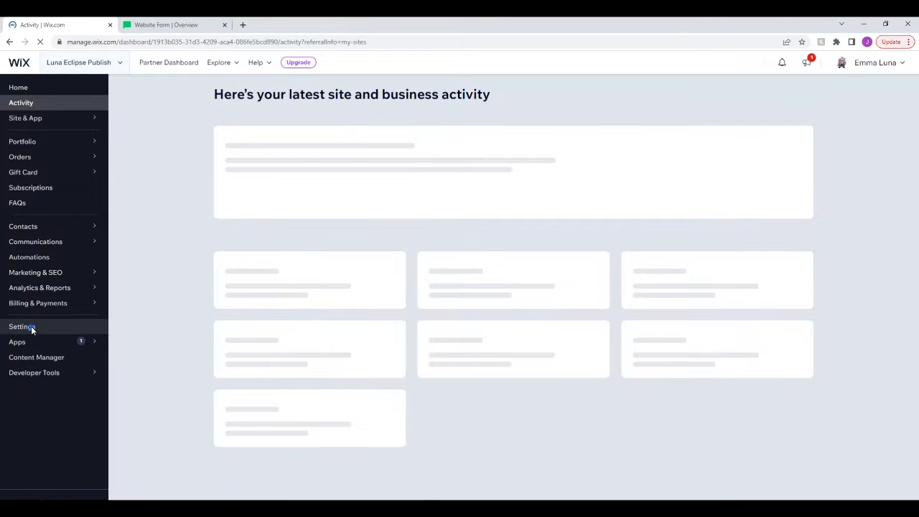
click(31, 326)
scroll(204, 351, down, 2)
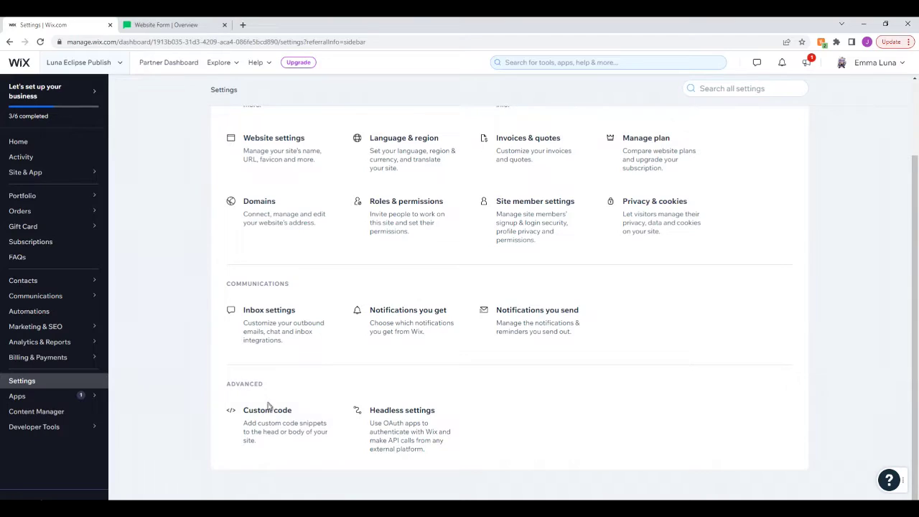
click(267, 427)
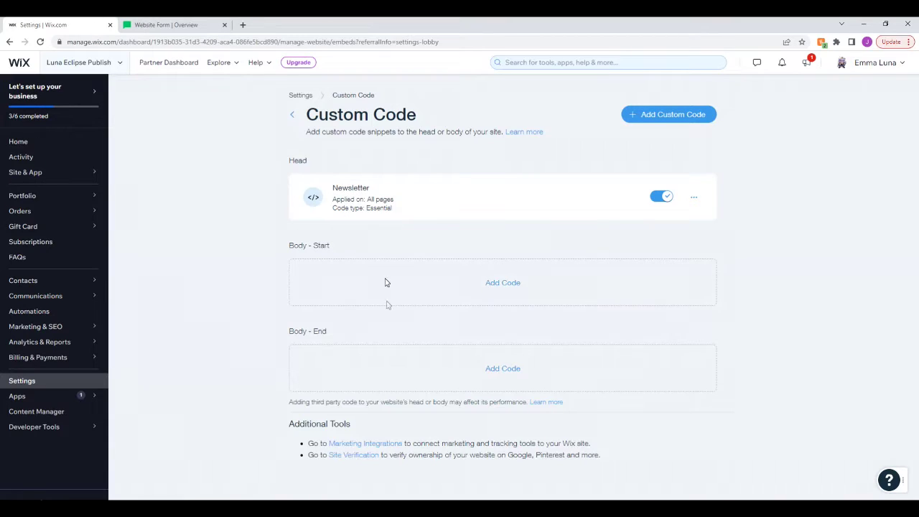
- Add Body - Start custom code with the MailerLite snippet pasted as plain text, loaded once, and save
click(502, 286)
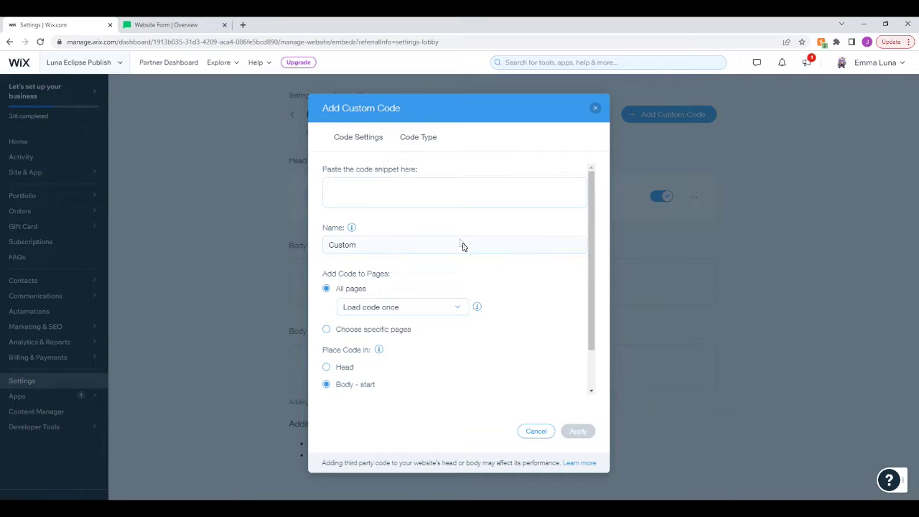
click(412, 199)
right_click(413, 198)
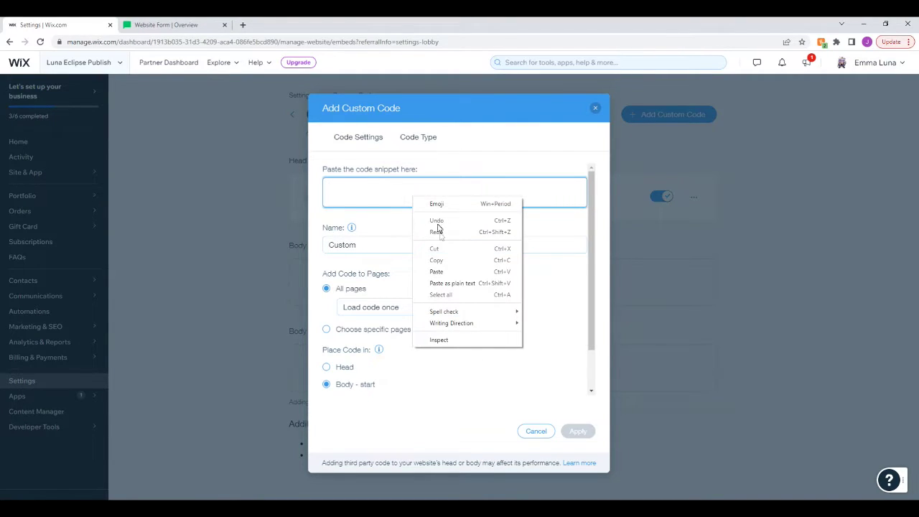
click(455, 283)
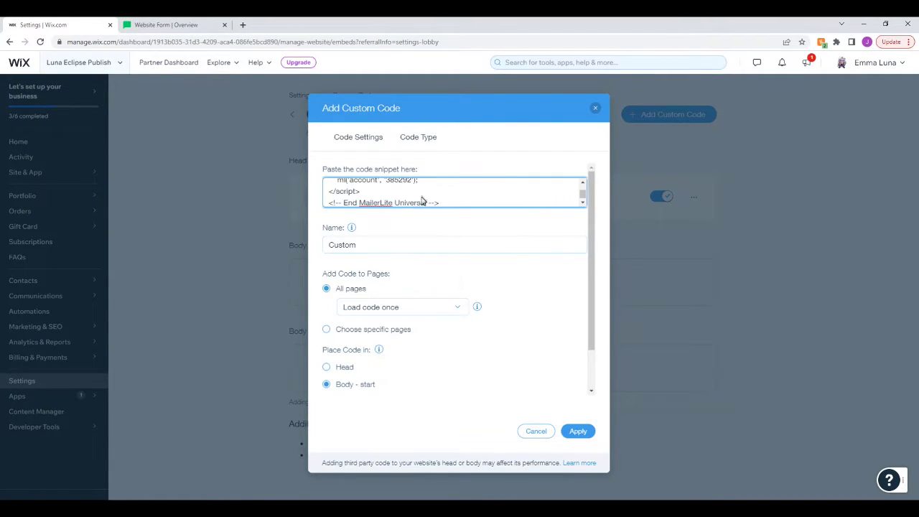
click(400, 306)
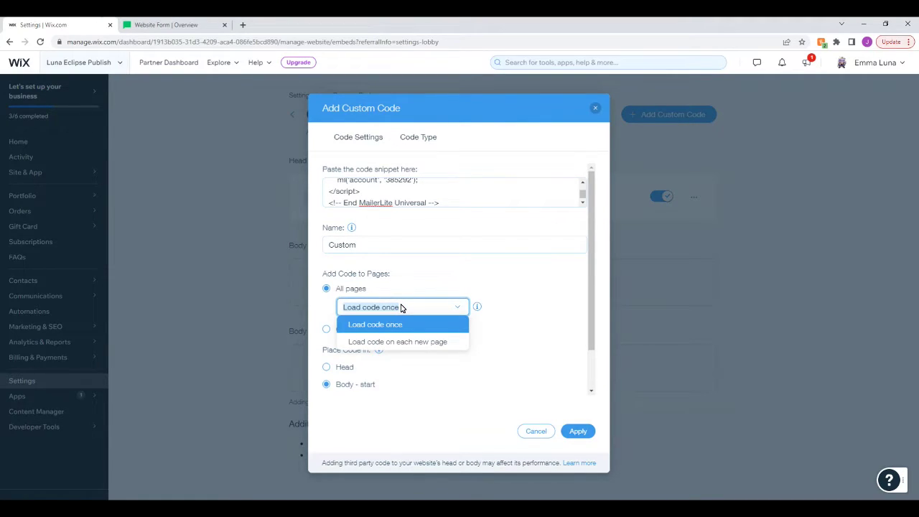
click(456, 278)
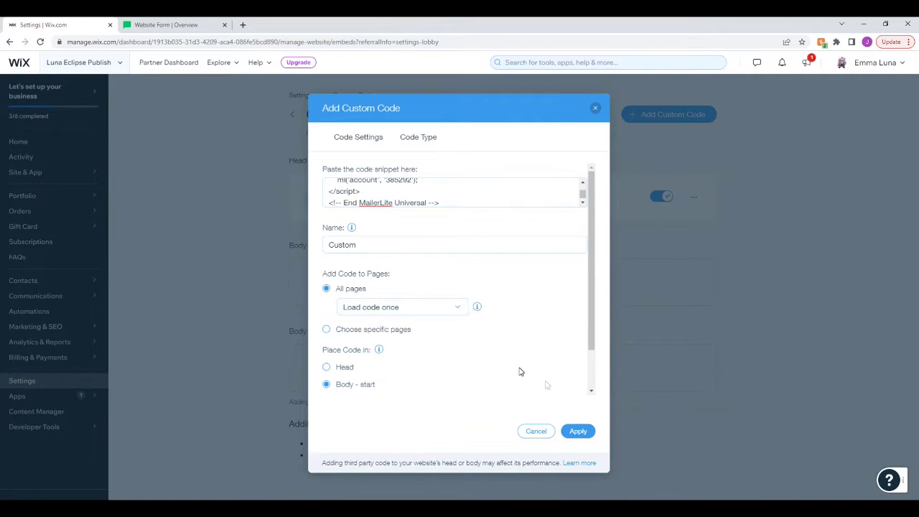
click(578, 431)
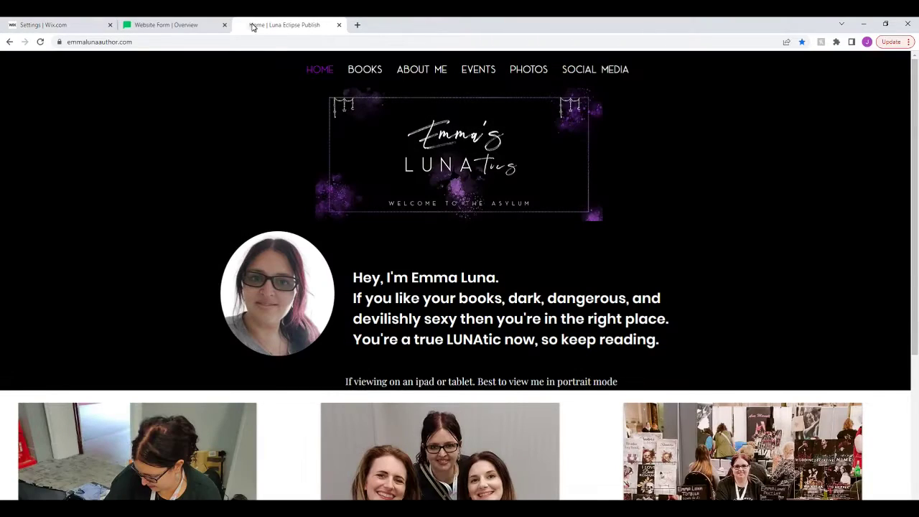
- Check the live home page's newsletter pop-up and close it
scroll(166, 103, down, 3)
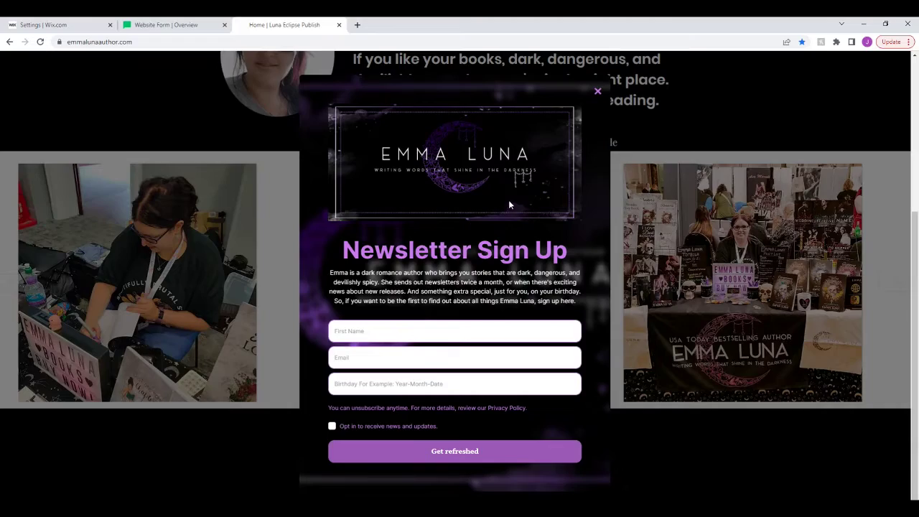
scroll(508, 200, up, 2)
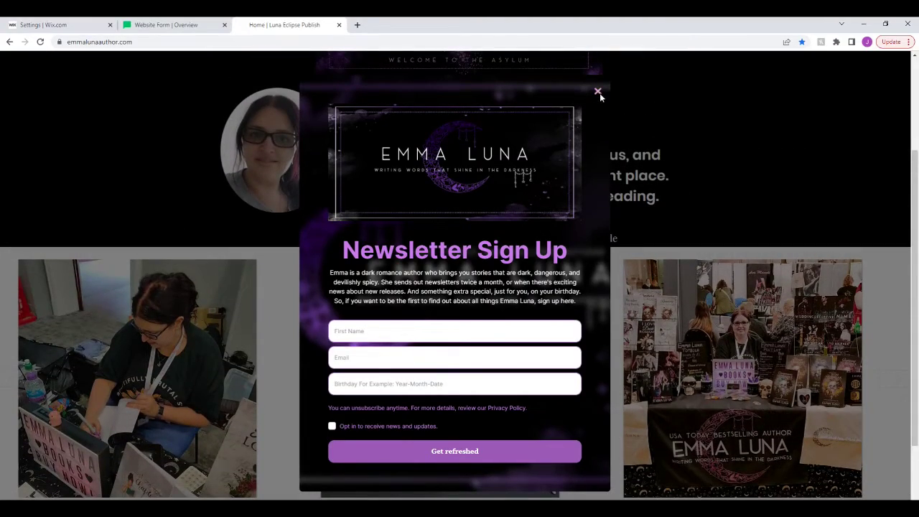
click(598, 91)
- Open the Social Media page, then return to the MailerLite dashboard
scroll(554, 127, up, 2)
scroll(553, 127, up, 1)
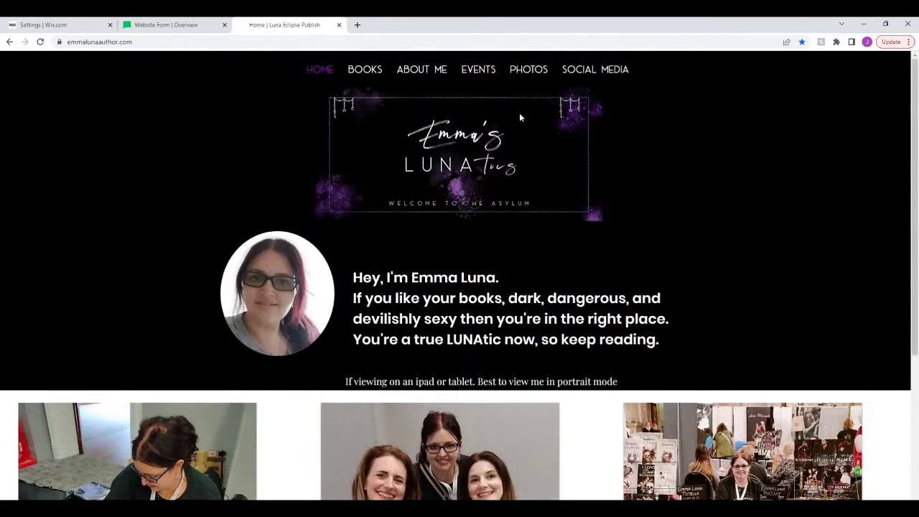
click(578, 83)
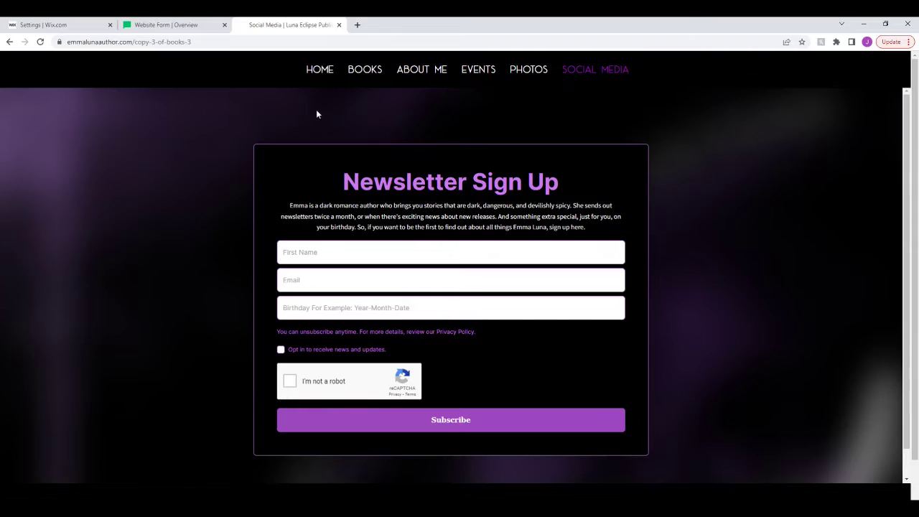
click(165, 25)
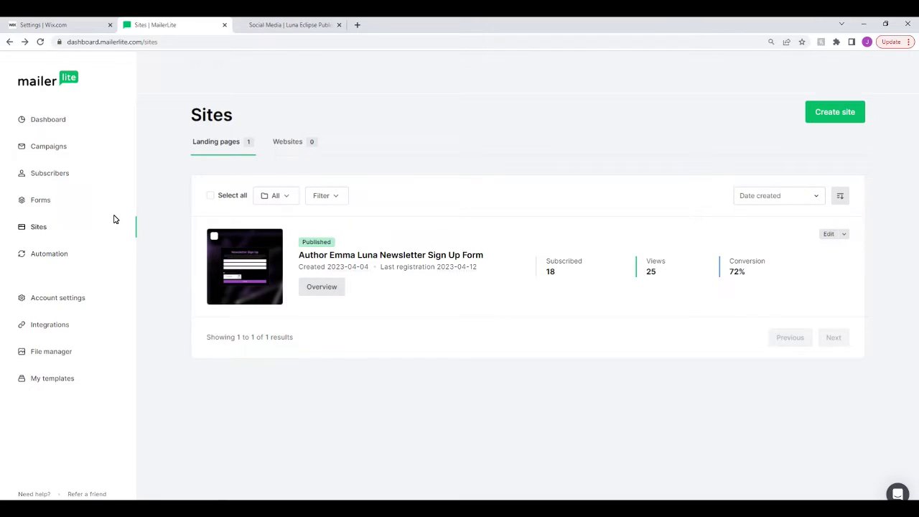
- Create a landing page named 'Form', skip group selection, and return to the Sites list
click(824, 120)
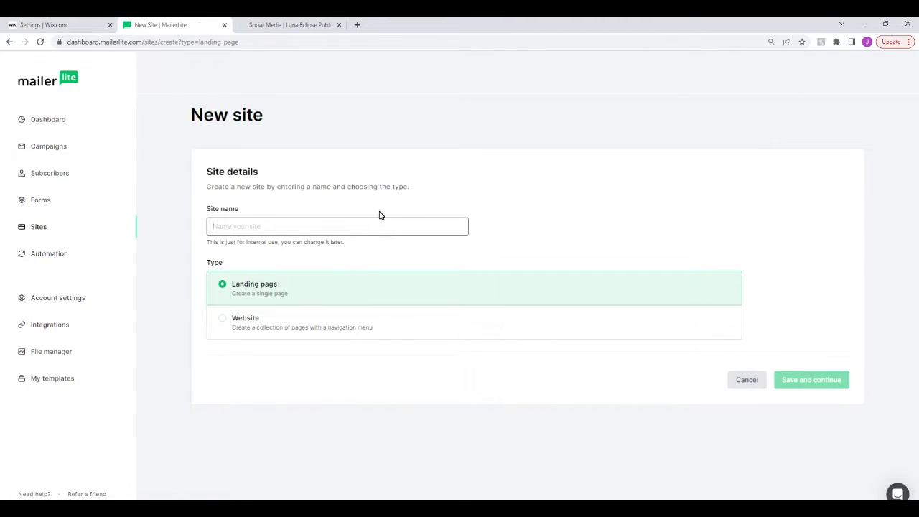
text(Form)
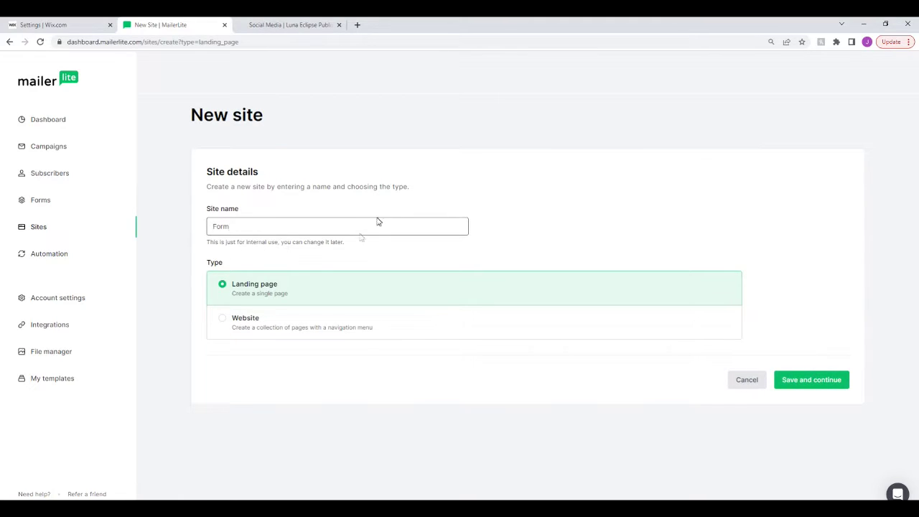
click(808, 380)
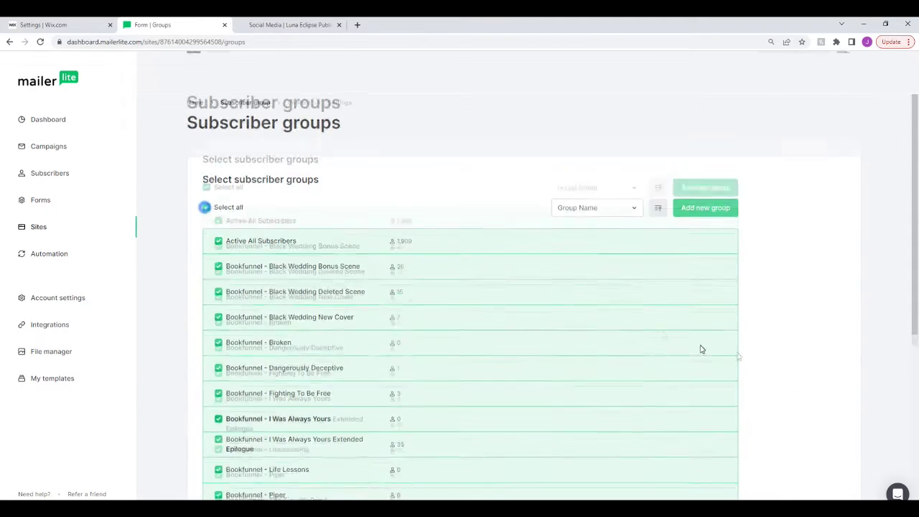
scroll(702, 349, down, 4)
click(810, 457)
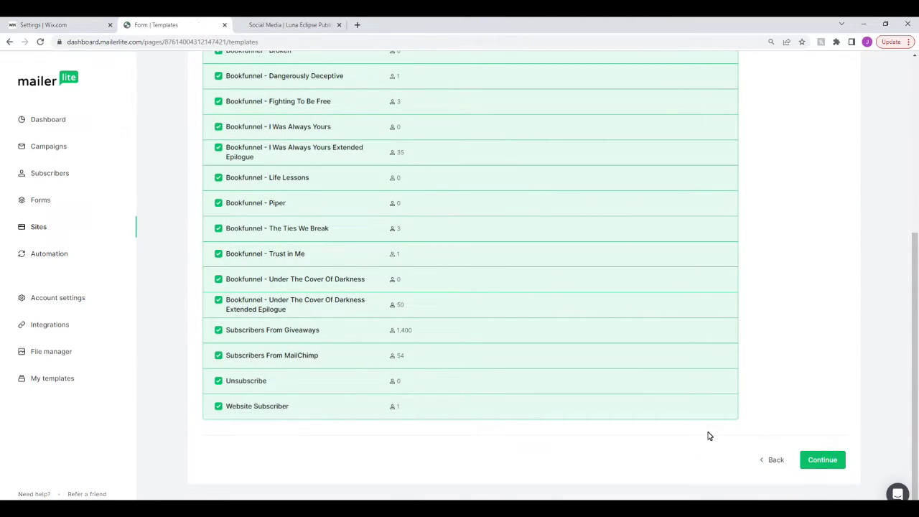
click(56, 228)
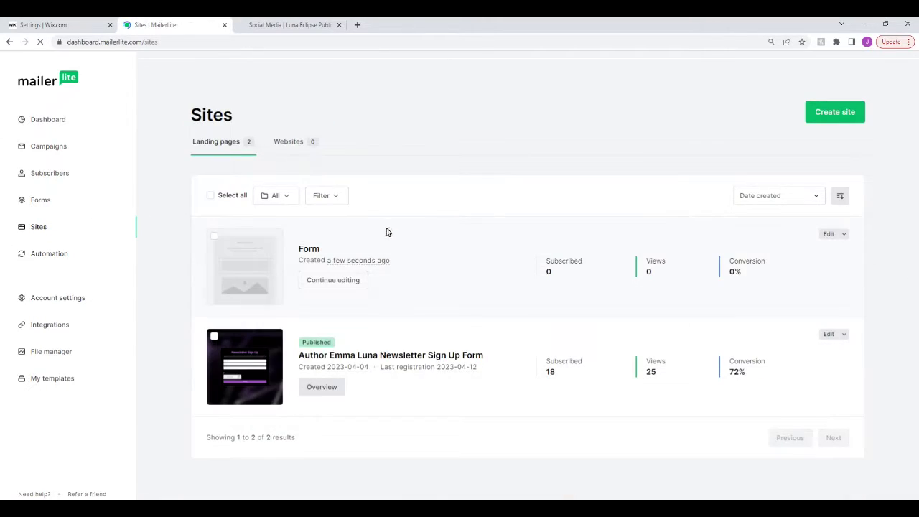
- Preview the Author Emma Luna Newsletter Sign Up Form page and copy its URL
click(333, 388)
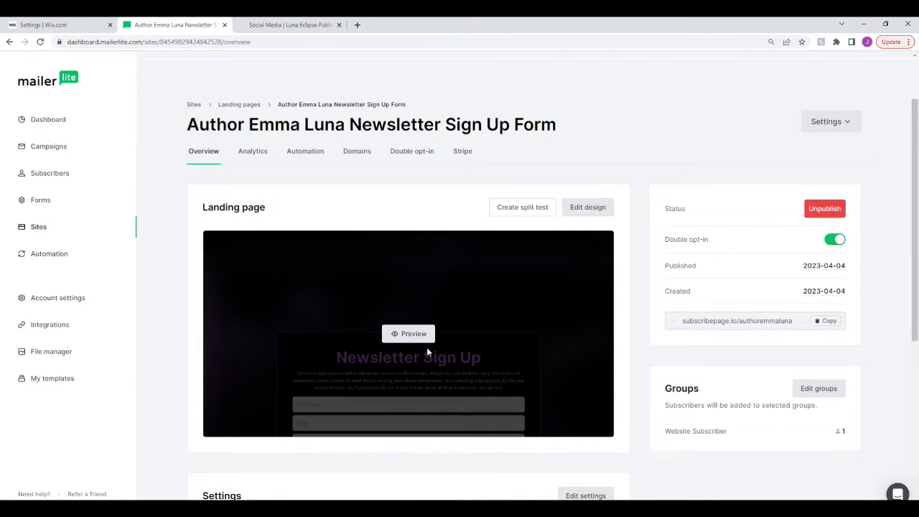
click(415, 337)
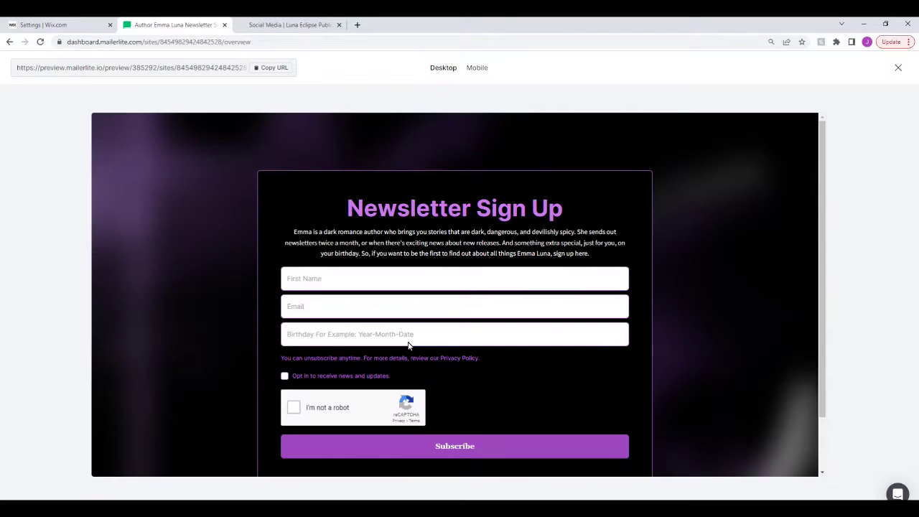
click(273, 68)
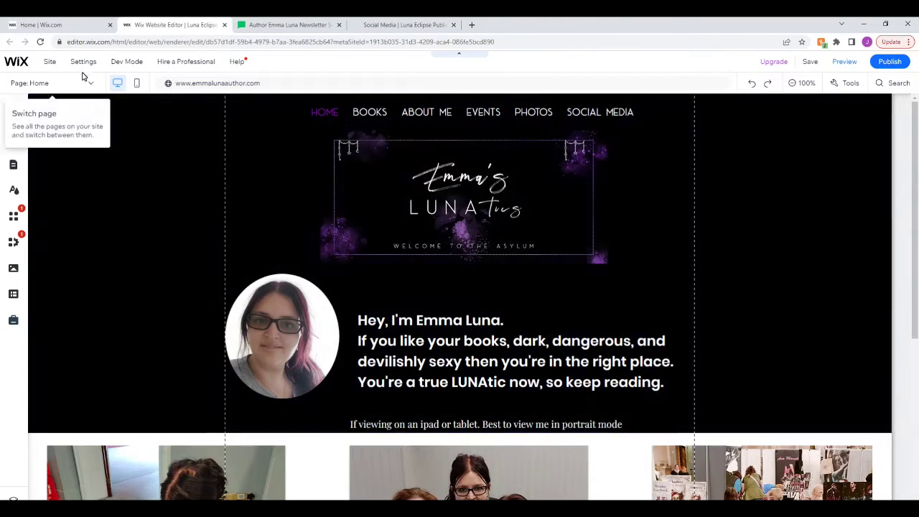
- Switch to the Copy 2 of Books page and add an Embed HTML element
click(37, 82)
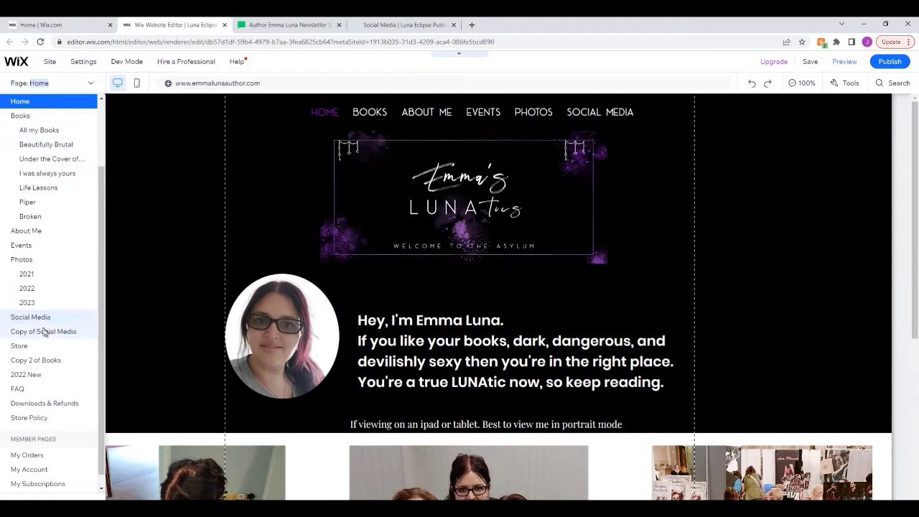
click(36, 359)
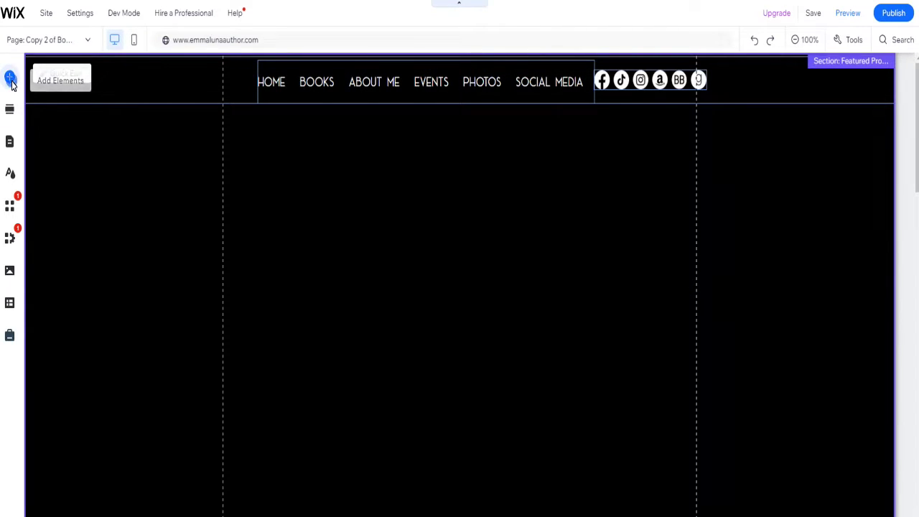
click(9, 77)
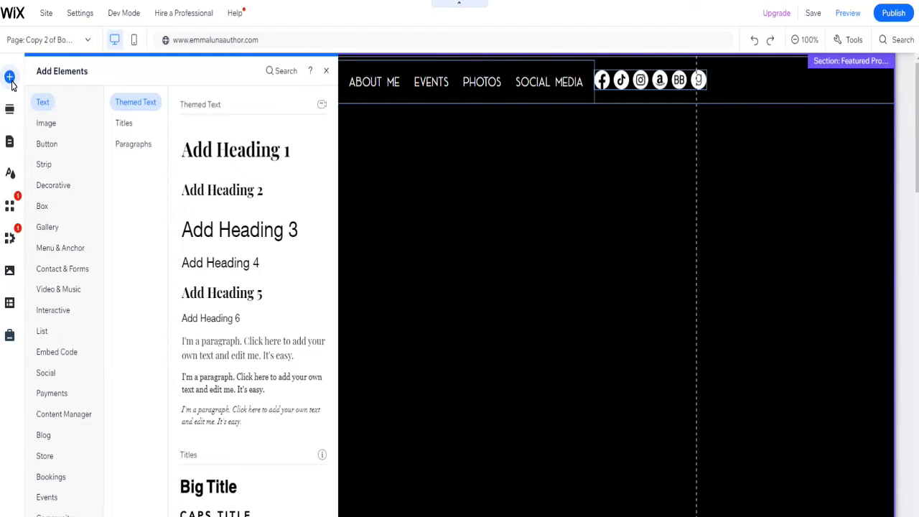
click(72, 362)
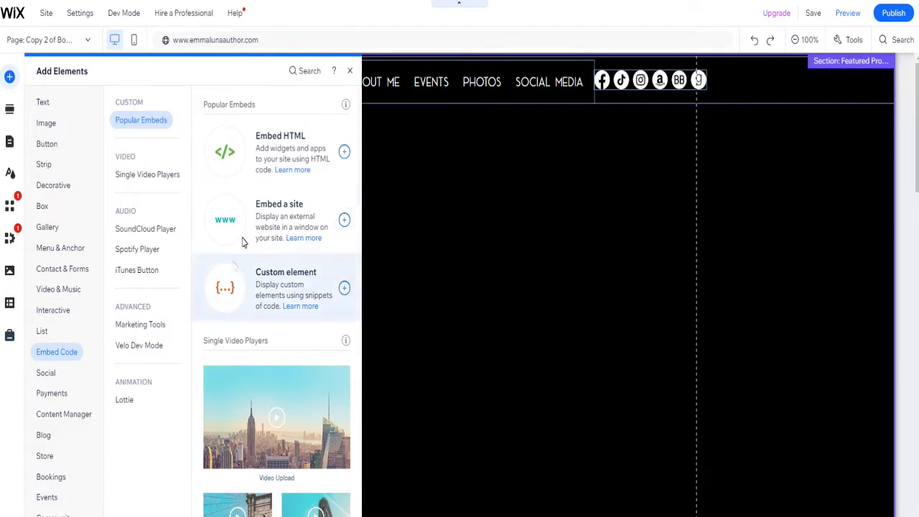
click(231, 175)
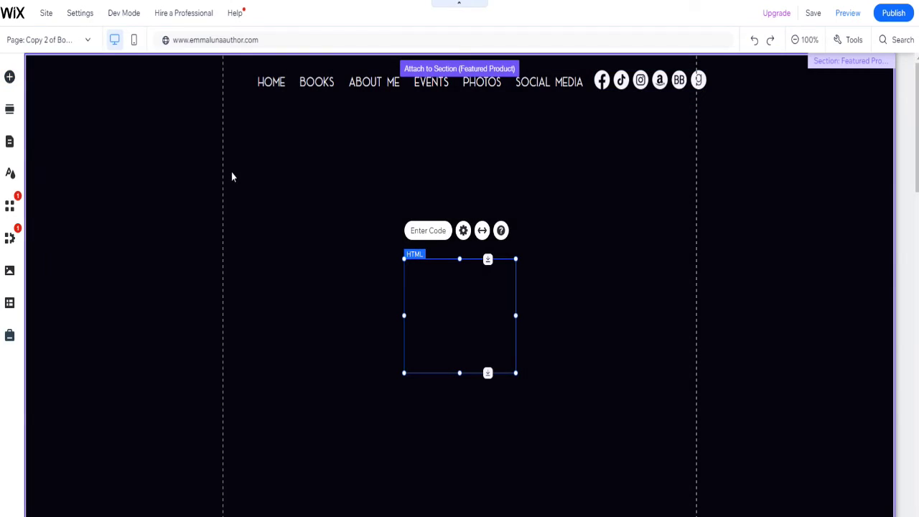
- Set the embed to load the pasted MailerLite preview URL as a website address
click(611, 236)
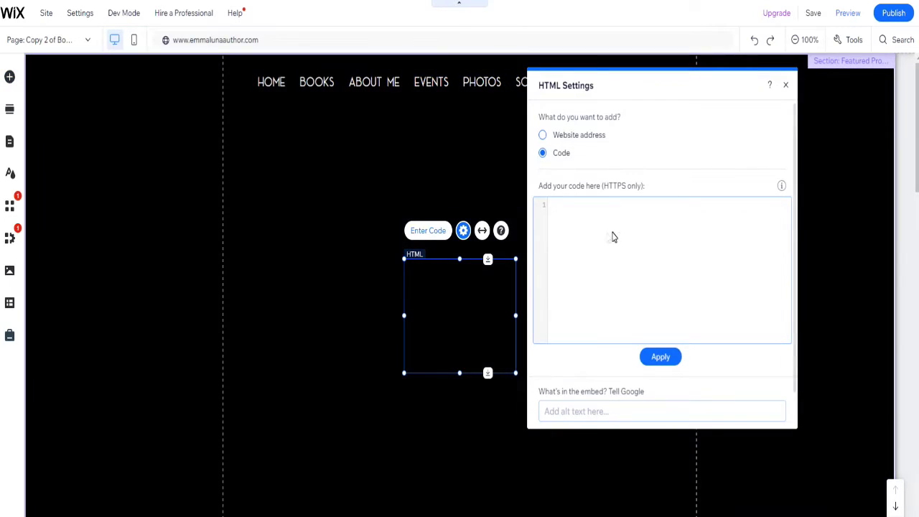
click(589, 142)
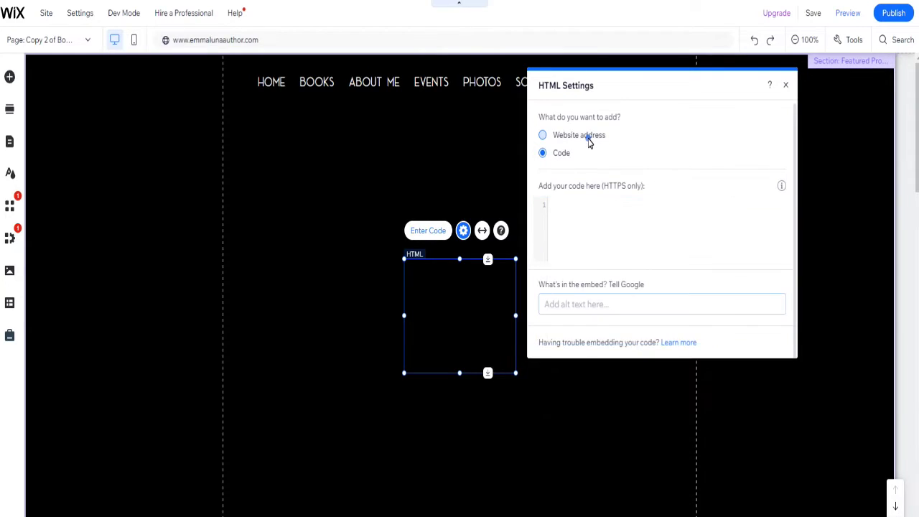
key(ctrl+v)
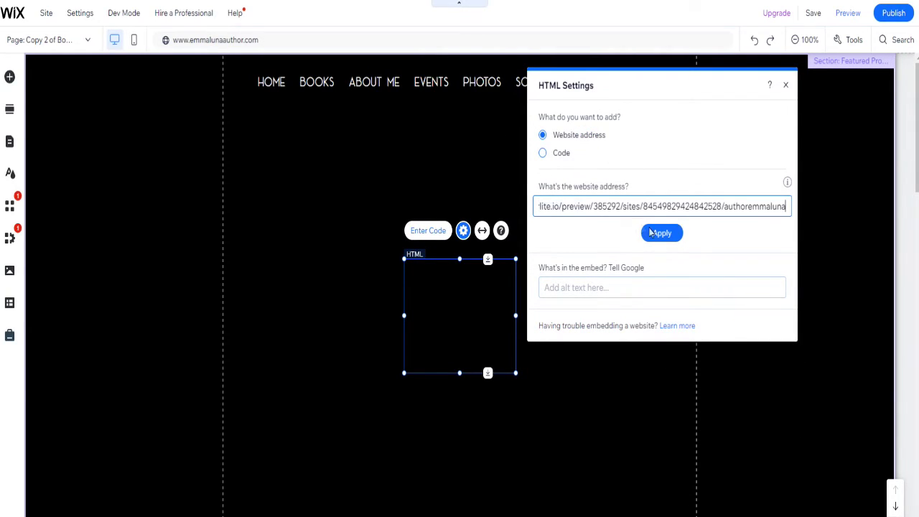
click(675, 236)
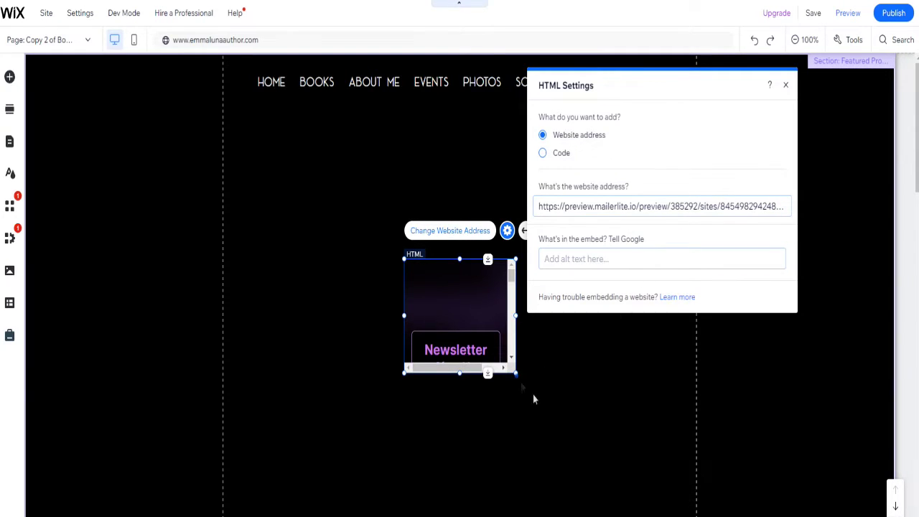
- Move the embed under the navigation menu and enlarge it to fit the full form
drag(515, 373, 655, 502)
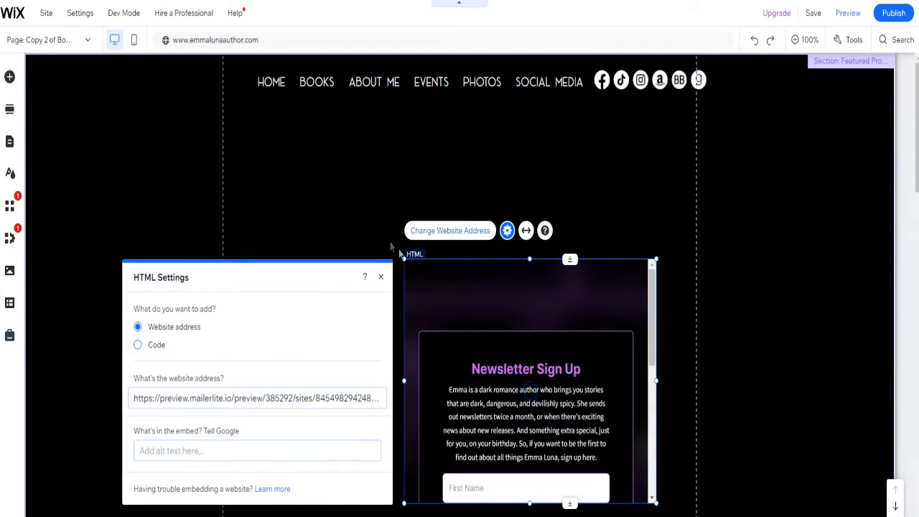
drag(526, 392, 338, 239)
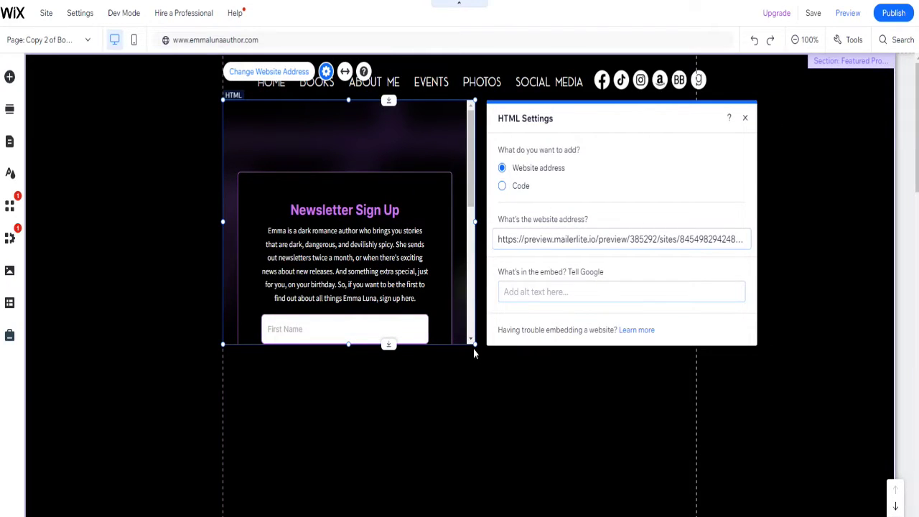
drag(474, 348, 695, 504)
mouse_move(460, 508)
mouse_down()
mouse_move(460, 480)
mouse_move(460, 495)
mouse_up()
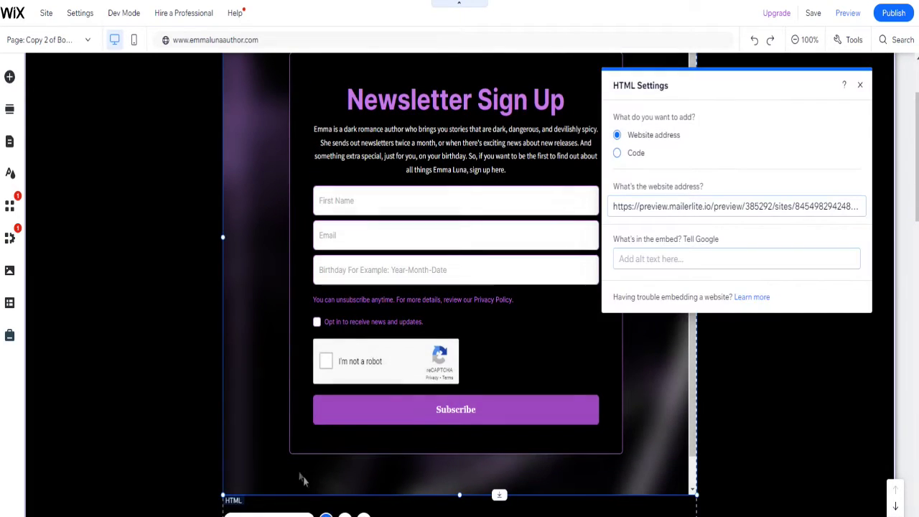
scroll(261, 453, up, 2)
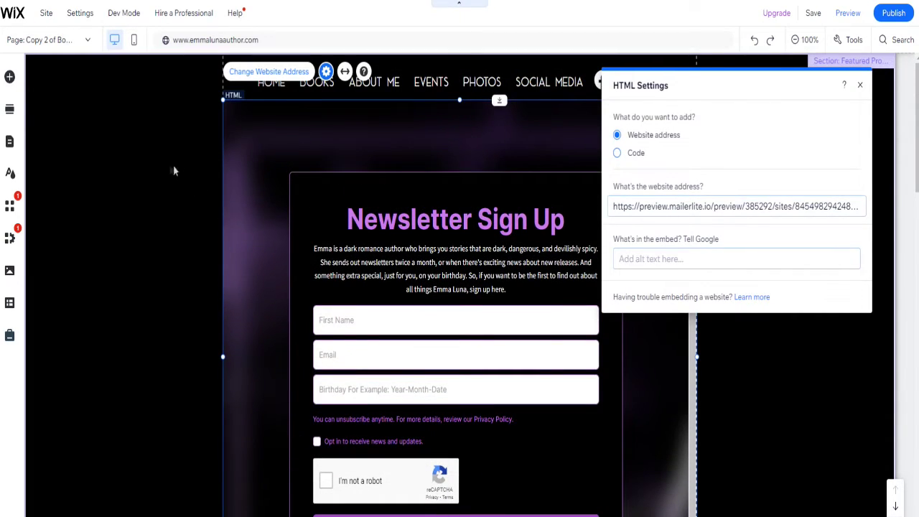
click(135, 41)
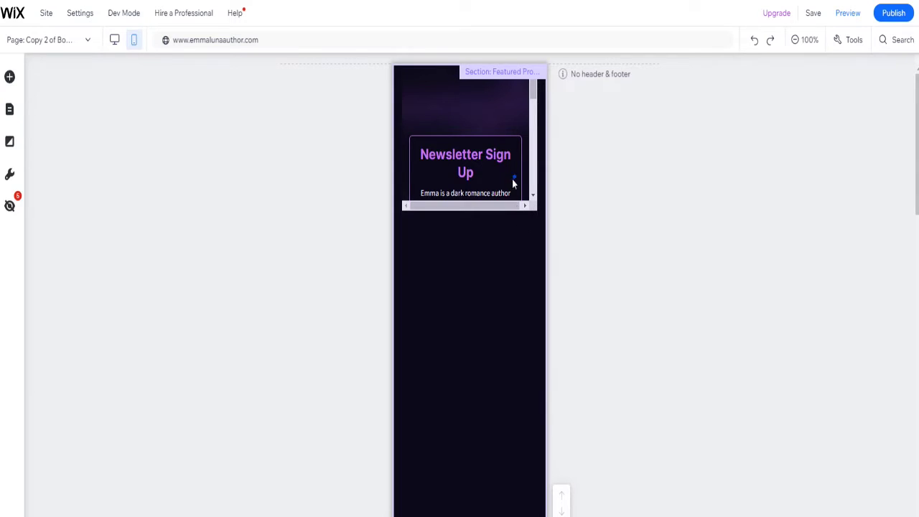
- On mobile, move the embed lower and stretch it taller until the Subscribe button shows
drag(512, 179, 532, 288)
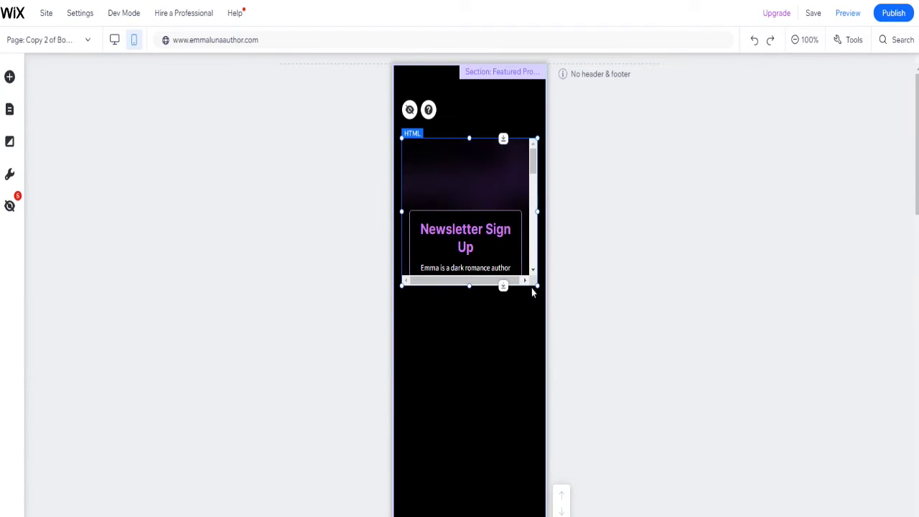
drag(469, 286, 496, 511)
scroll(514, 440, down, 3)
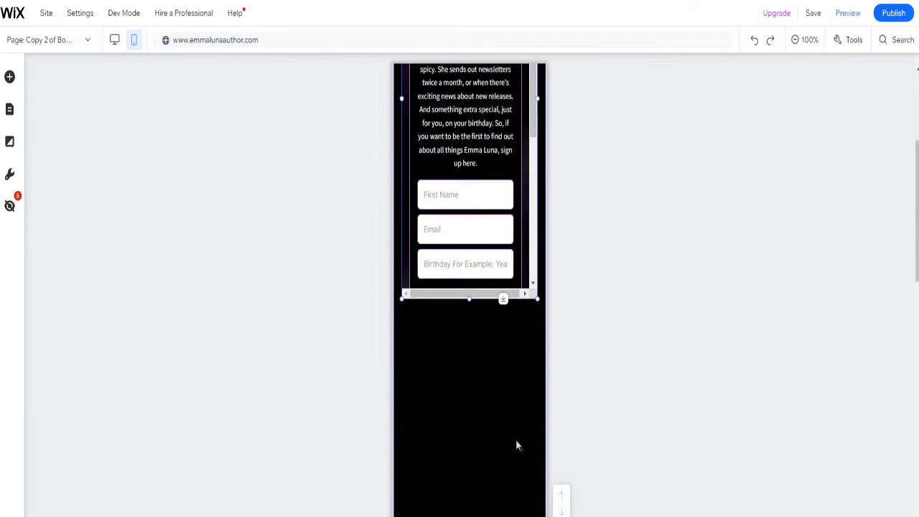
drag(472, 303, 476, 509)
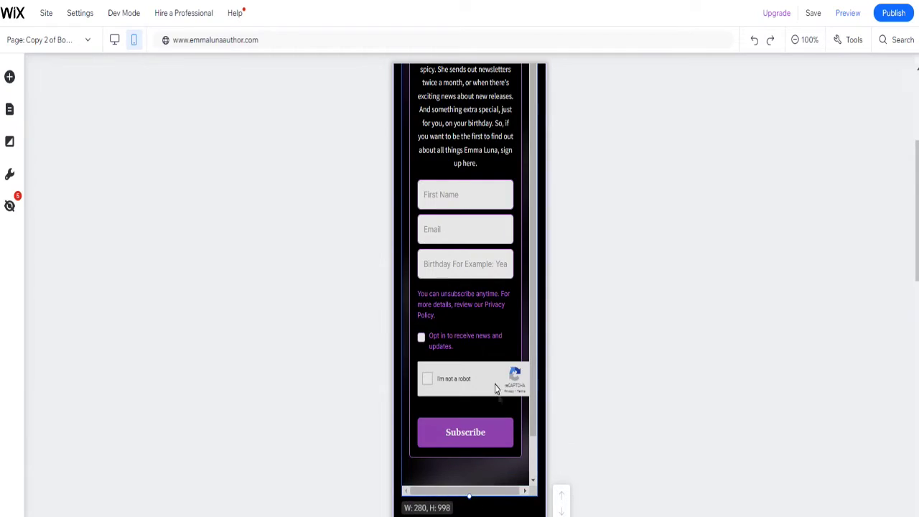
scroll(533, 323, up, 2)
- Widen the mobile embed to span the full phone width
drag(539, 317, 547, 316)
drag(400, 318, 396, 318)
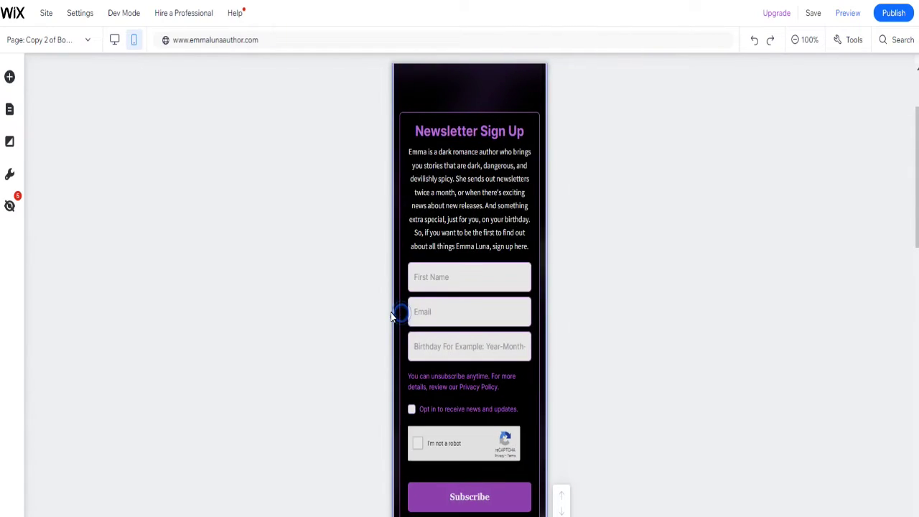
scroll(288, 201, up, 2)
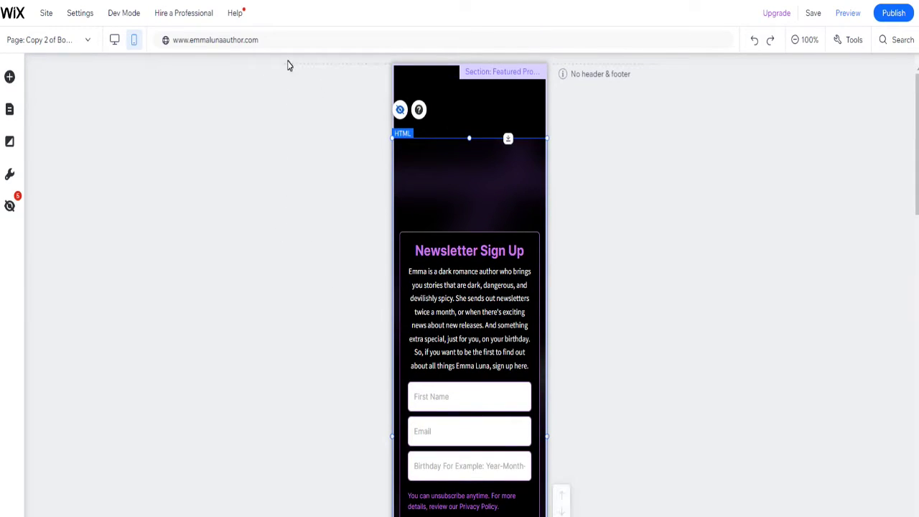
- Switch to the desktop layout and scroll to check the full sign-up form through Subscribe
click(114, 43)
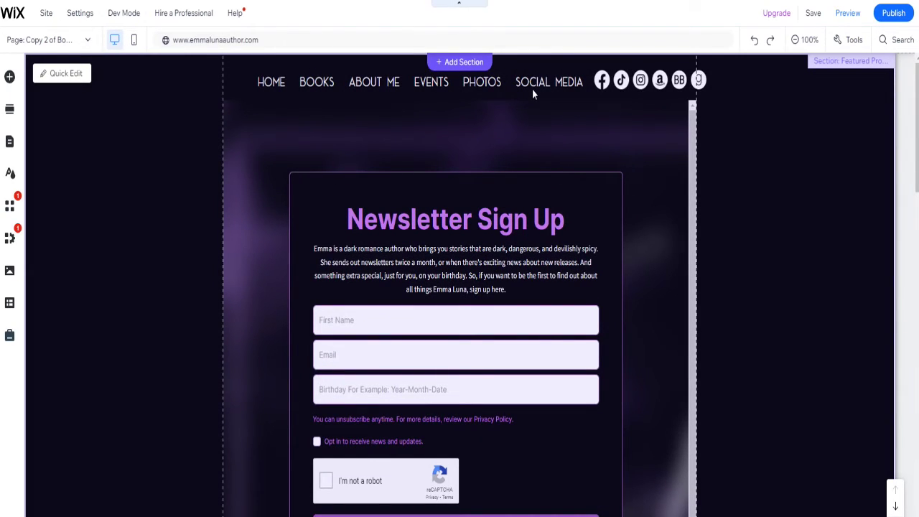
scroll(560, 208, down, 1)
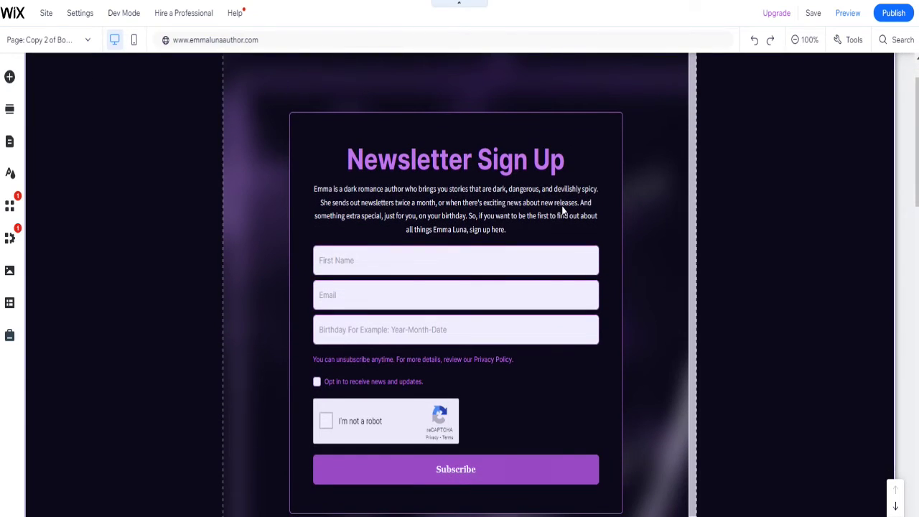